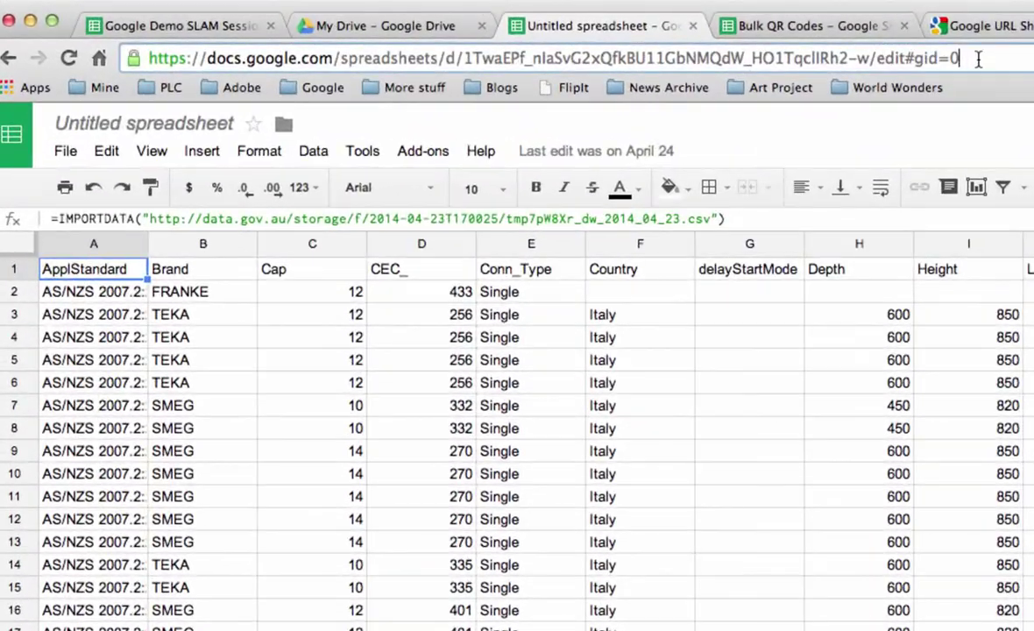
Copy the spreadsheet's full web address from the browser address bar.
click(505, 31)
key(shift+Left)
key(shift+Left)
drag(972, 59, 126, 61)
right_click(360, 58)
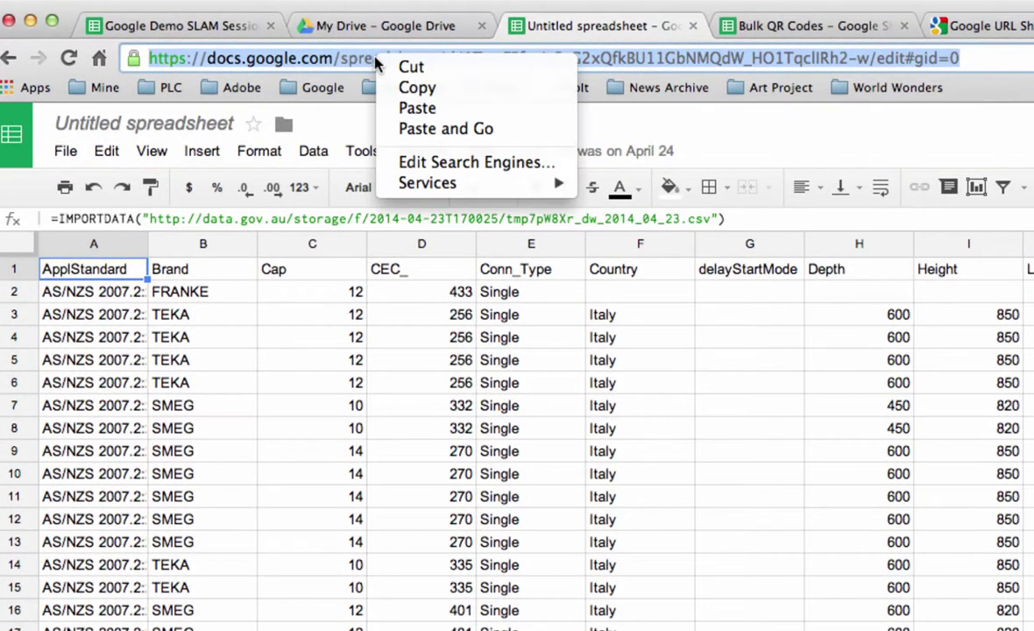
click(404, 88)
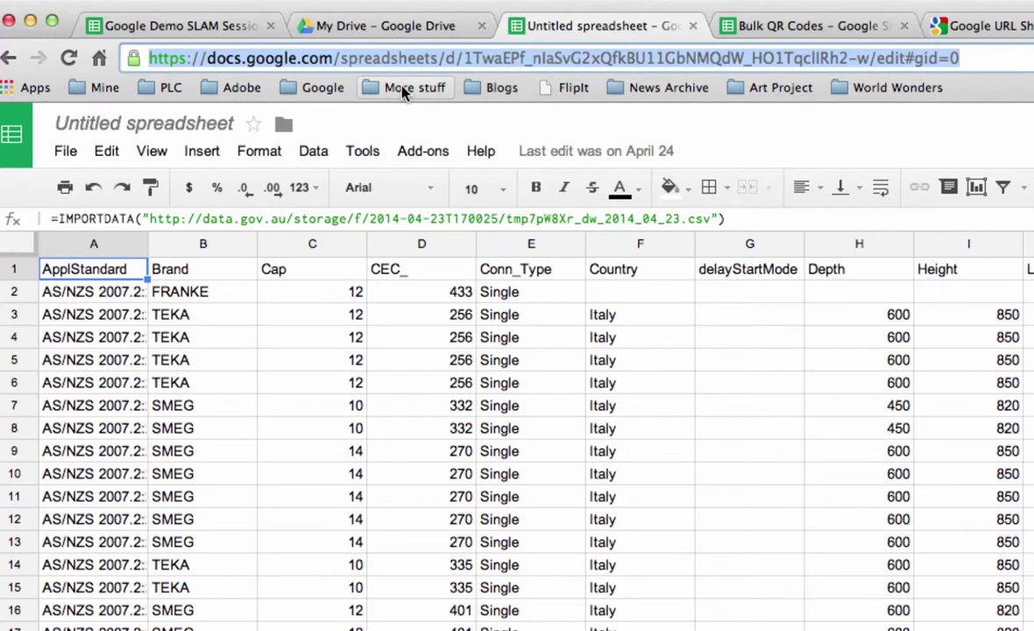
key(super+t)
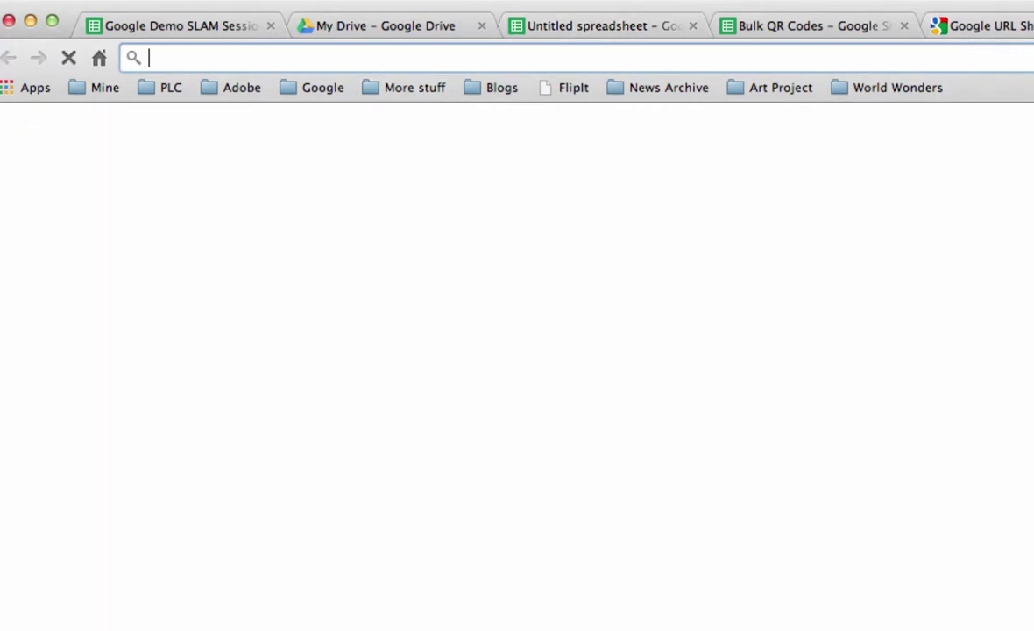
text(goo)
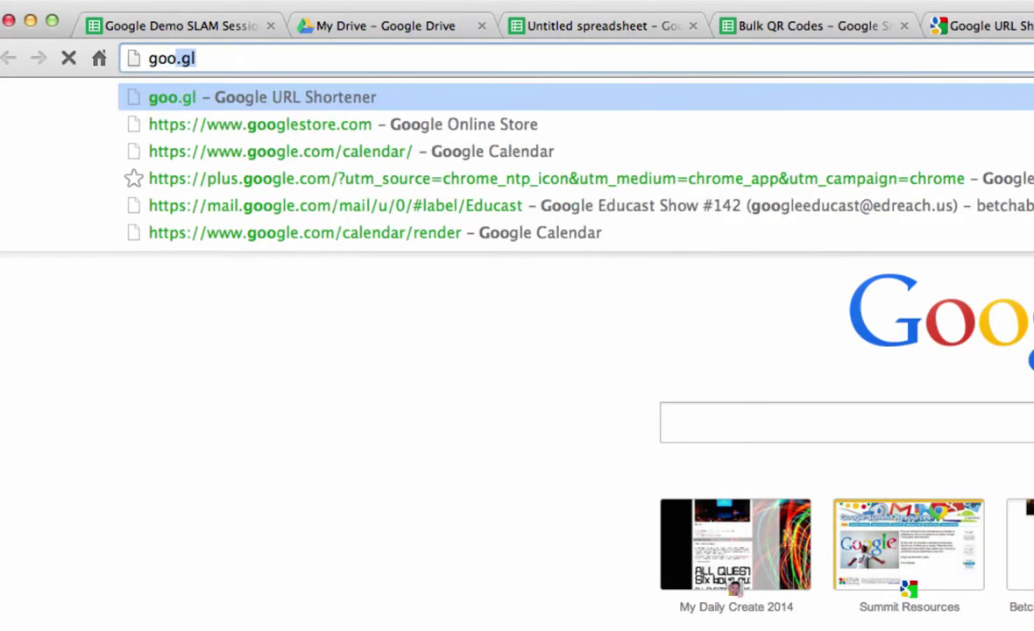
text(.gl)
key(Return)
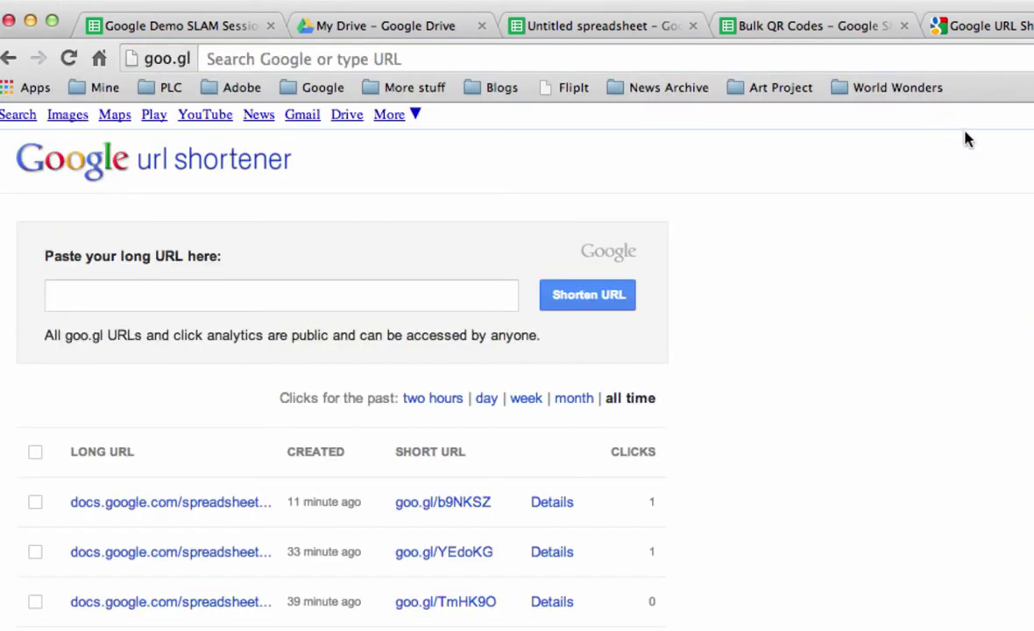
click(210, 293)
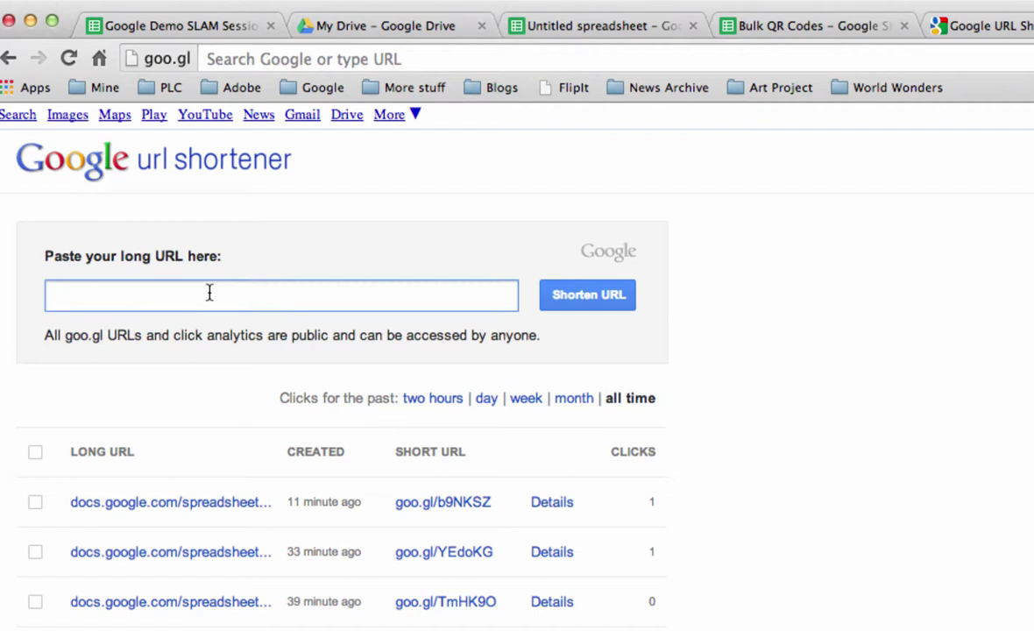
key(super+v)
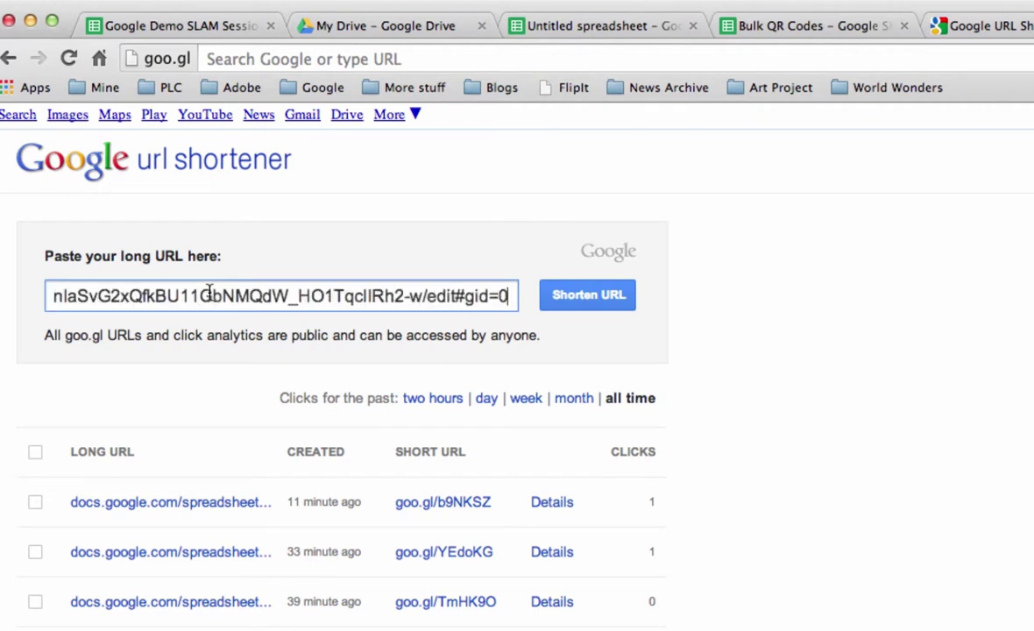
click(604, 296)
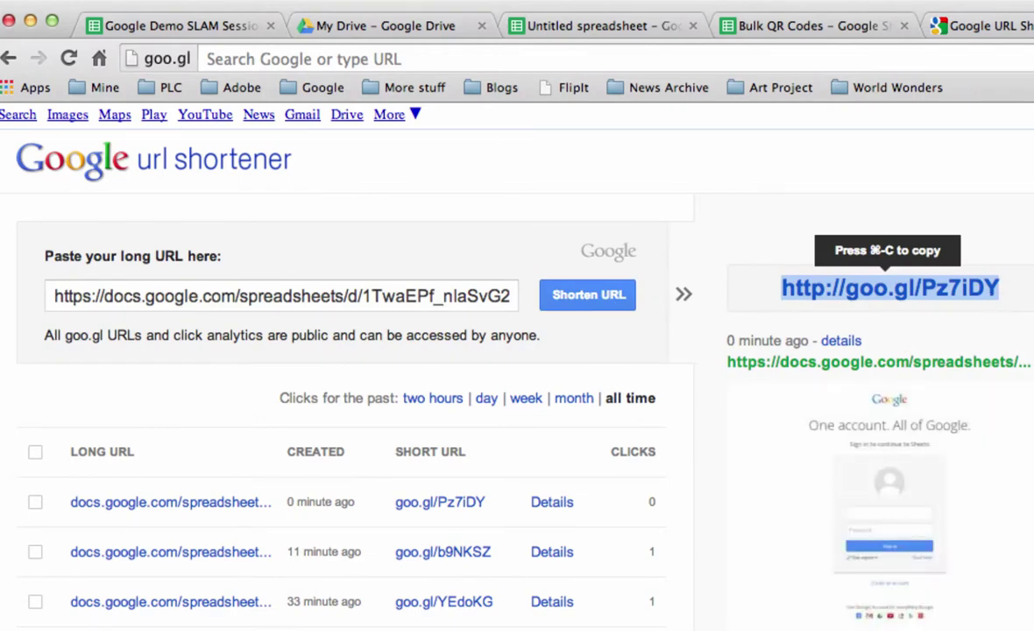
click(992, 22)
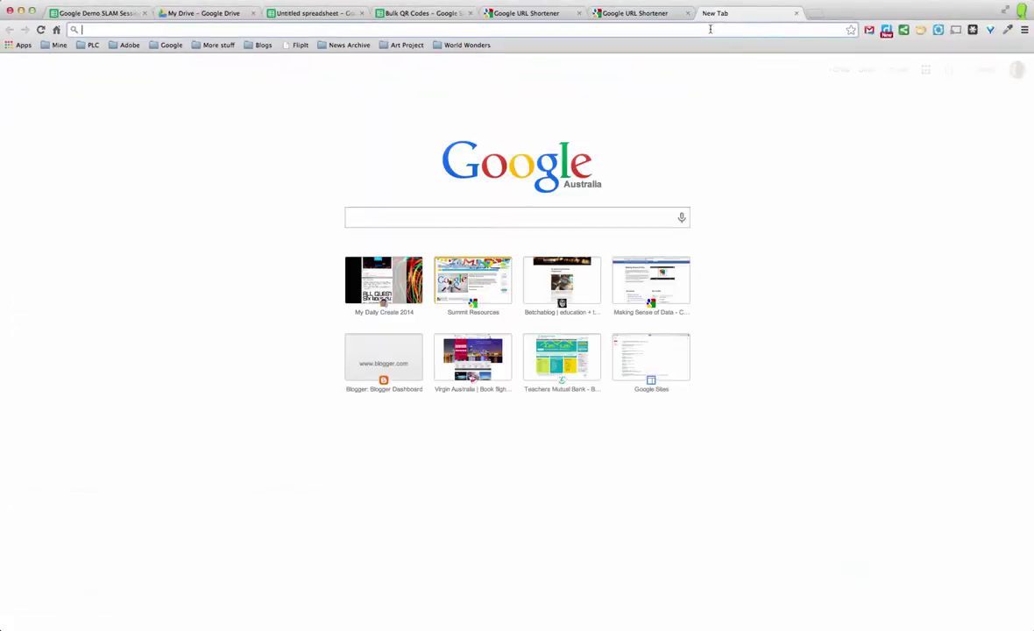
Confirm goo.gl/Pz7iDY opens the spreadsheet, then close that test tab.
key(super+v)
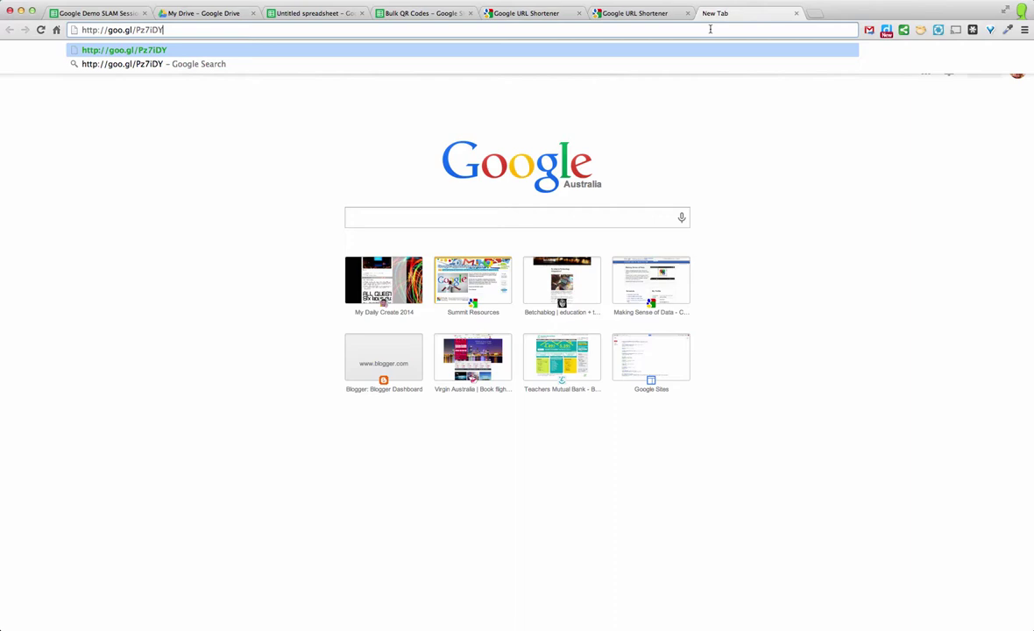
key(Return)
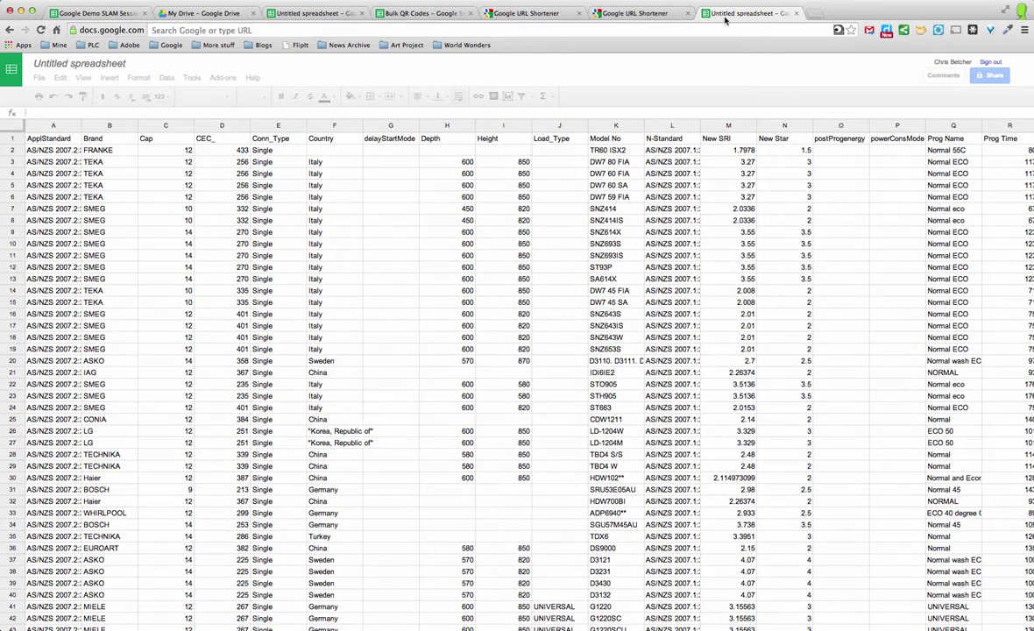
key(super+w)
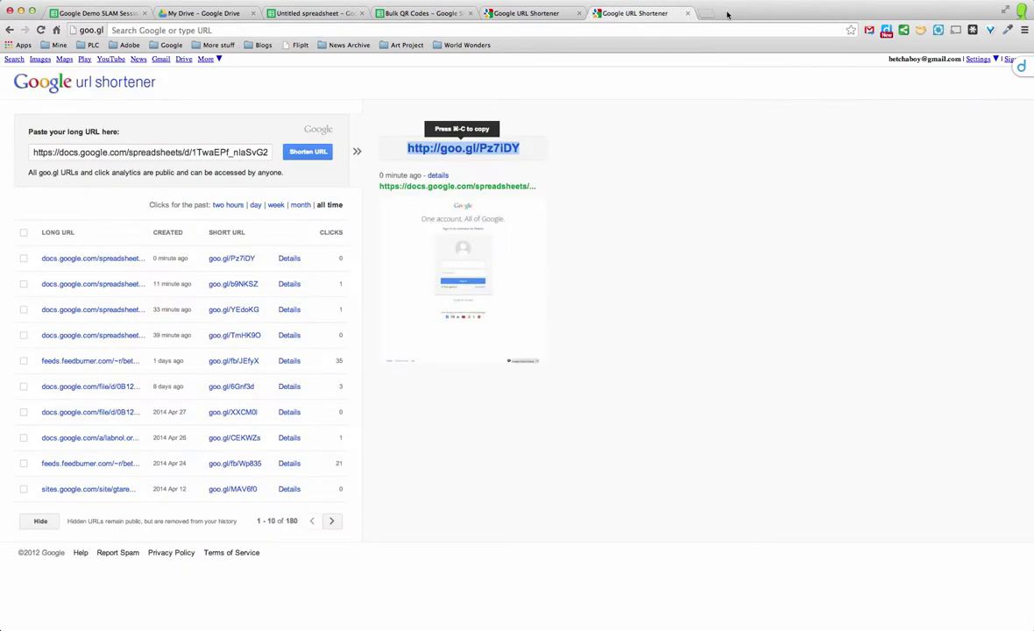
click(706, 15)
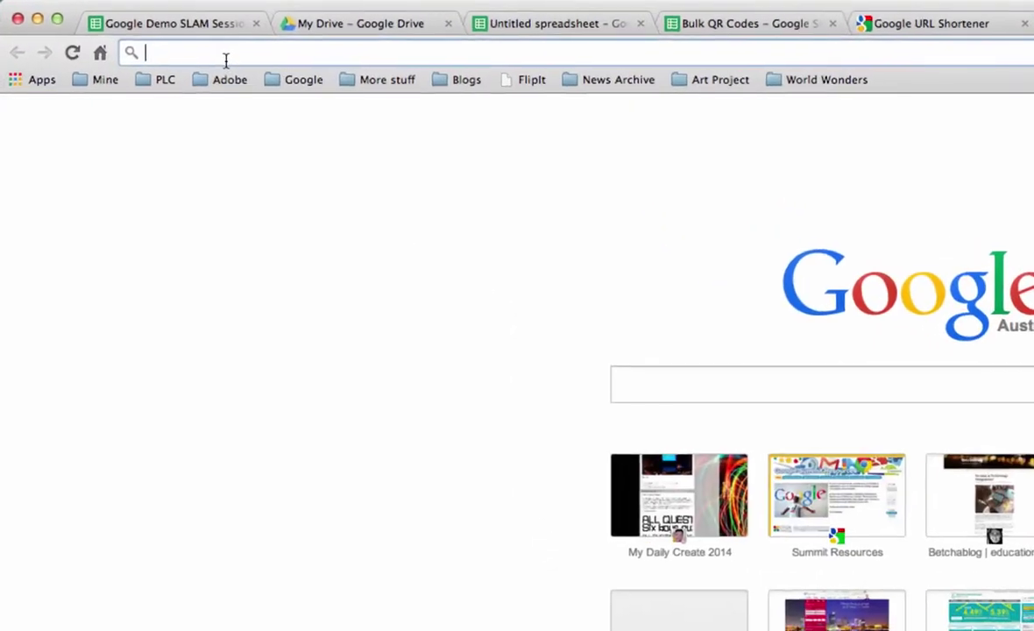
key(super+v)
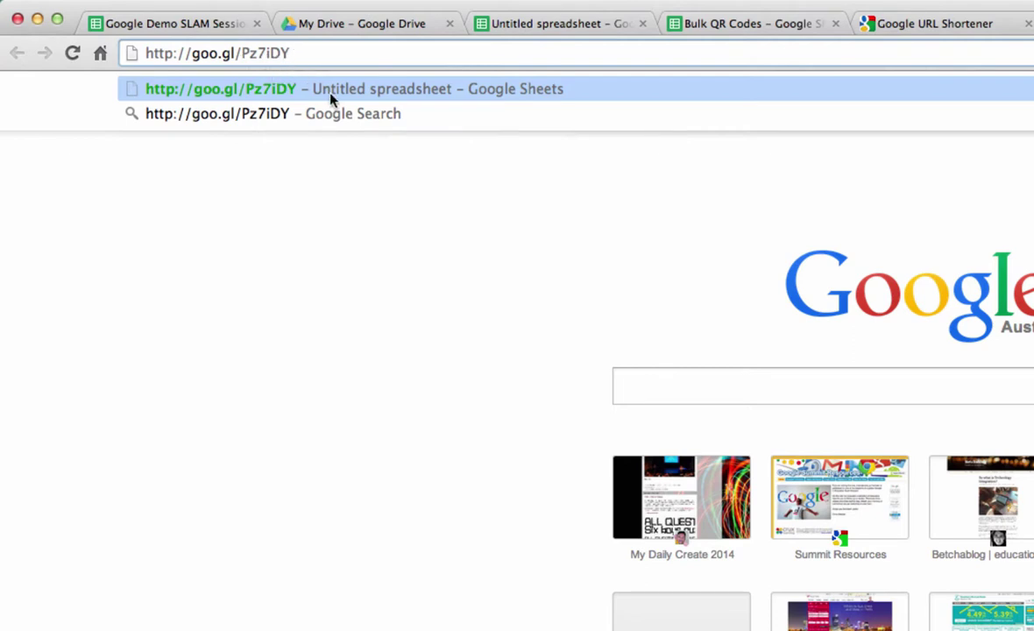
text(.qr)
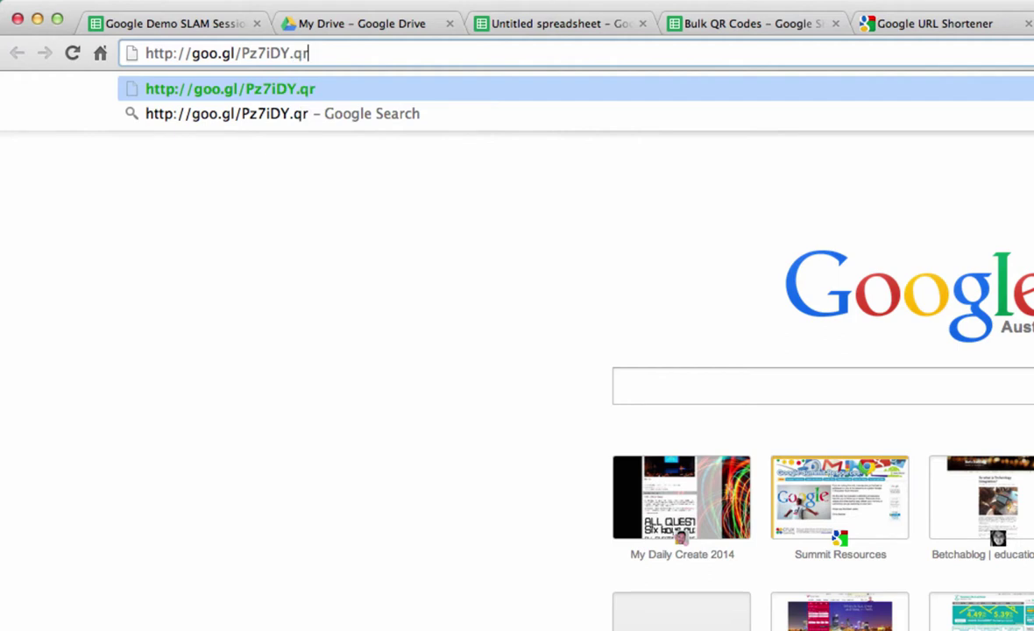
key(Return)
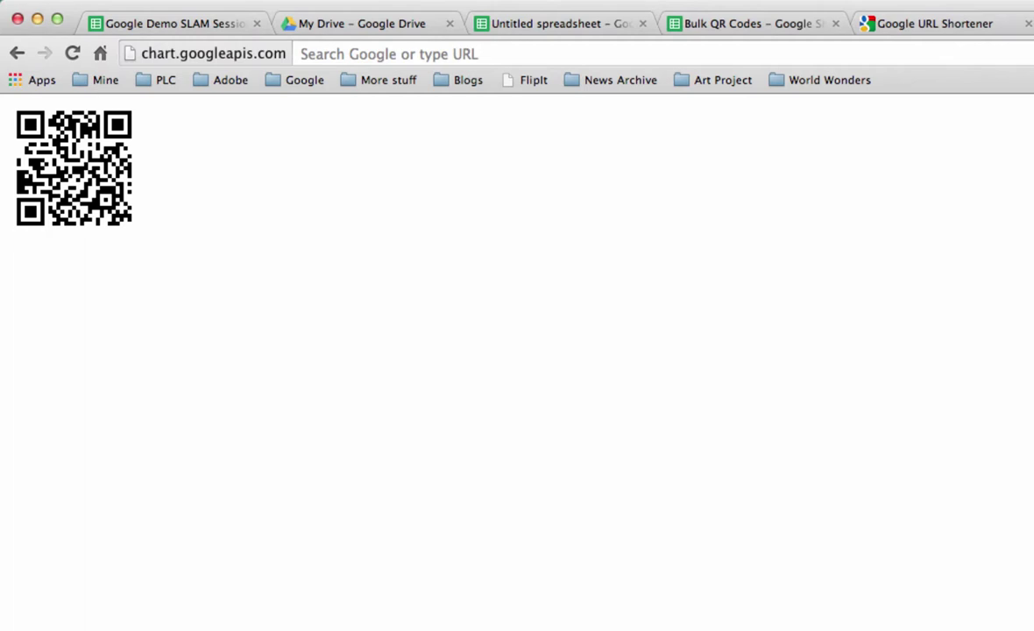
Reveal the full chart.googleapis.com URL with cht=qr, chs=150x150 and choe=UTF-8 parameters.
click(207, 53)
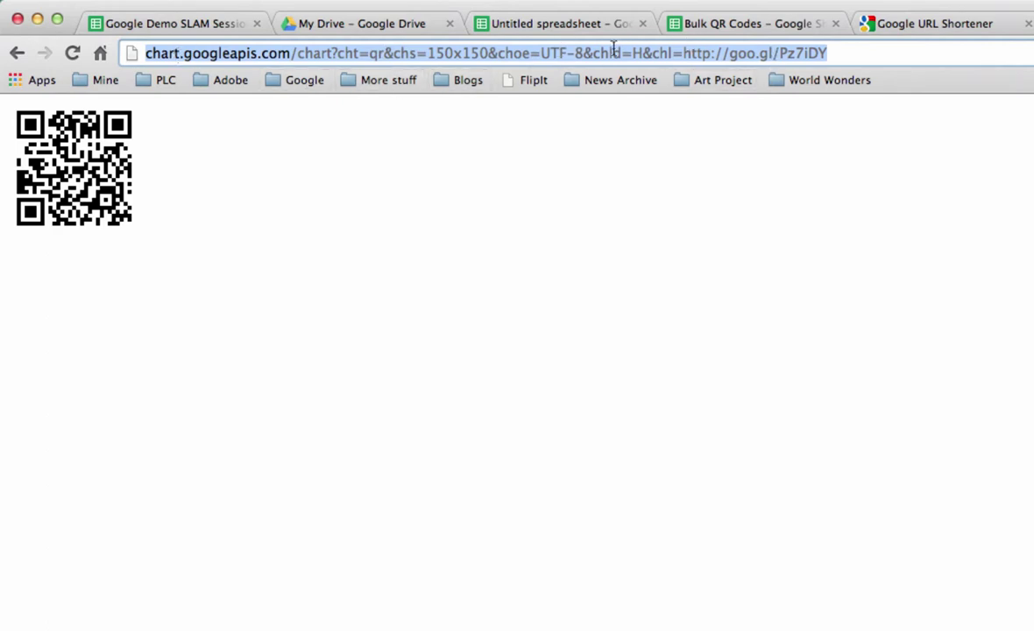
click(722, 26)
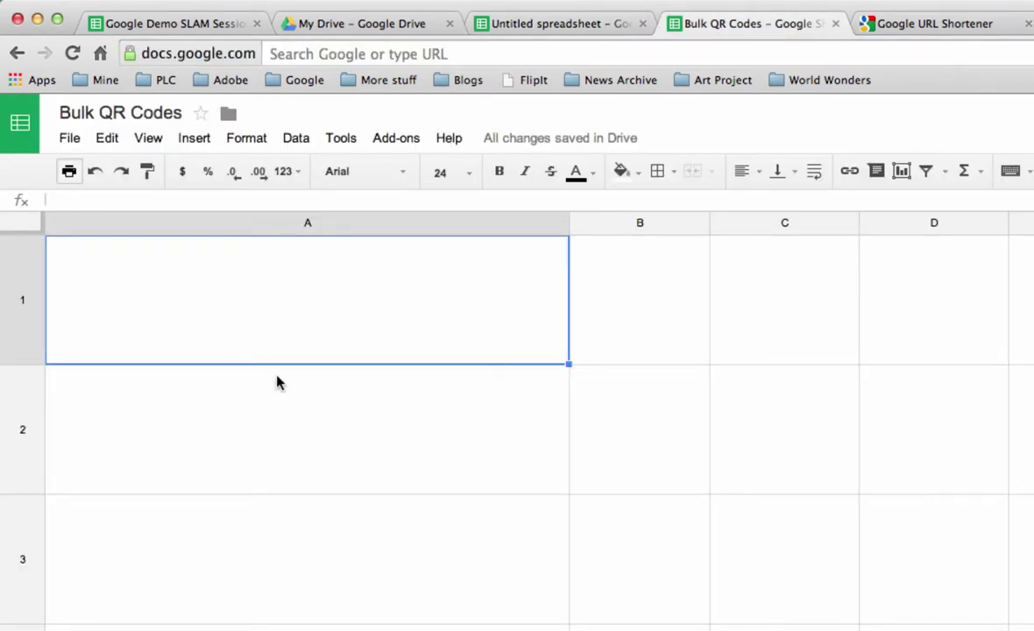
double_click(280, 347)
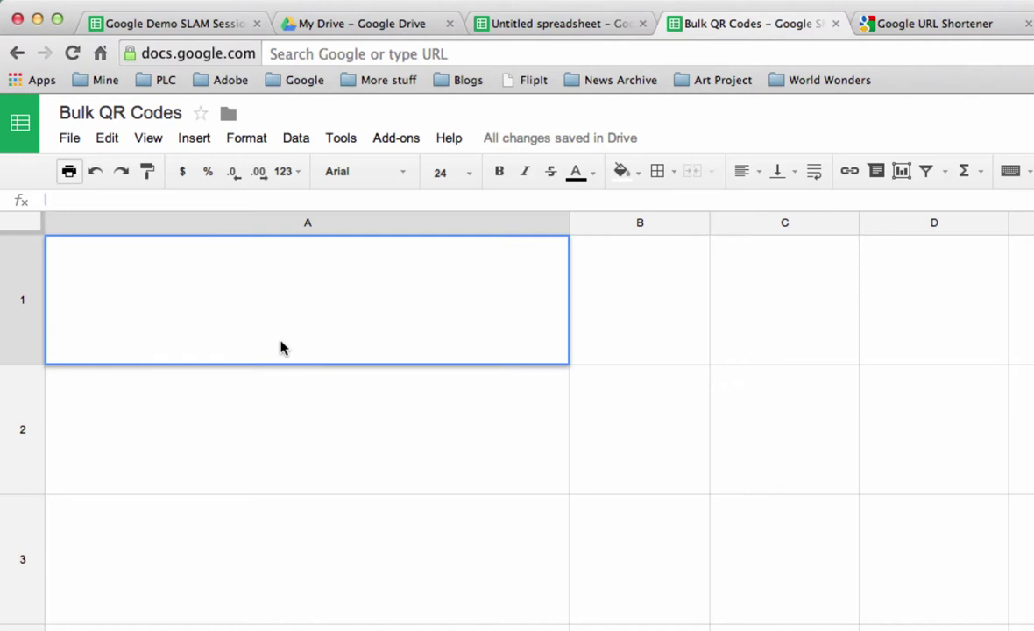
text(http:)
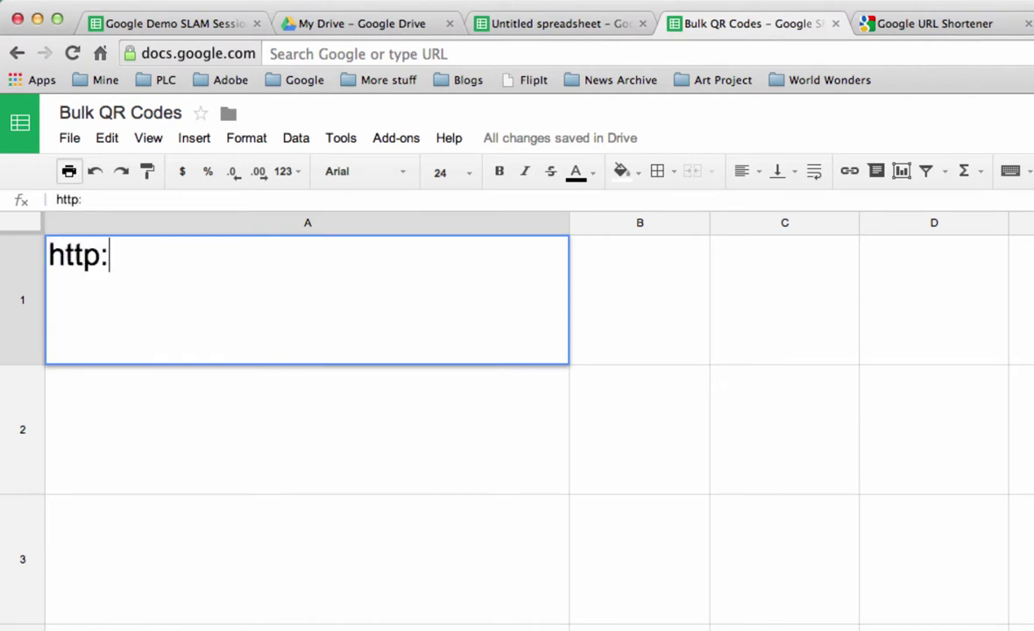
text(//www.)
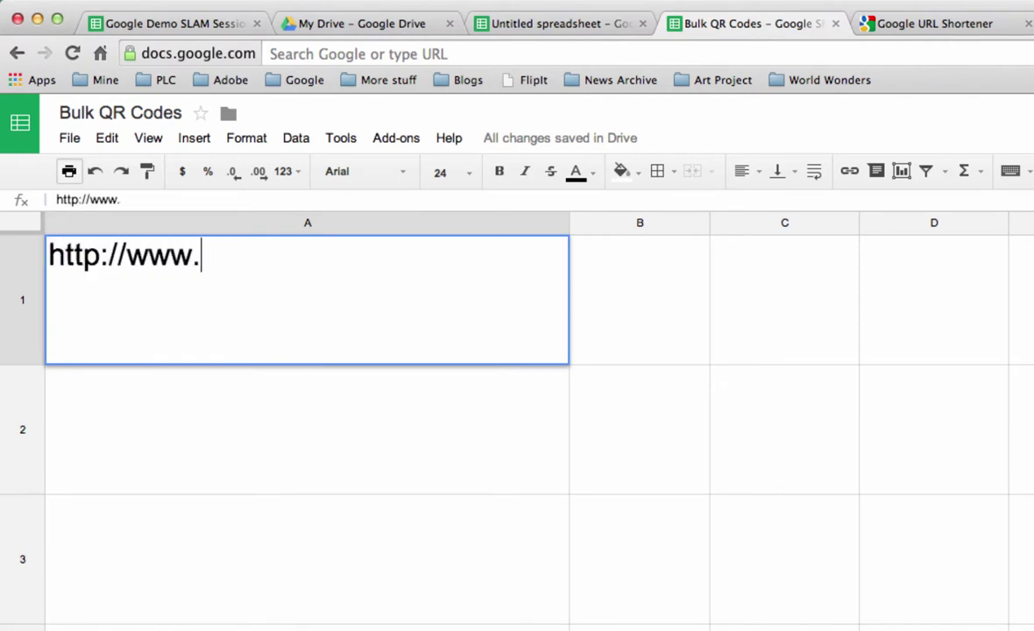
text(google.com)
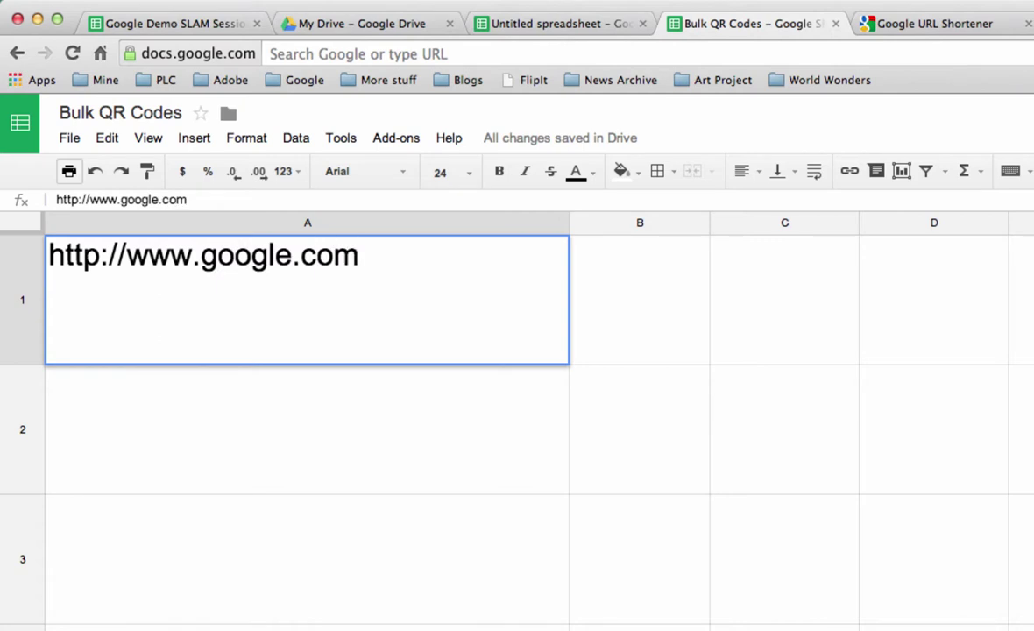
key(Return)
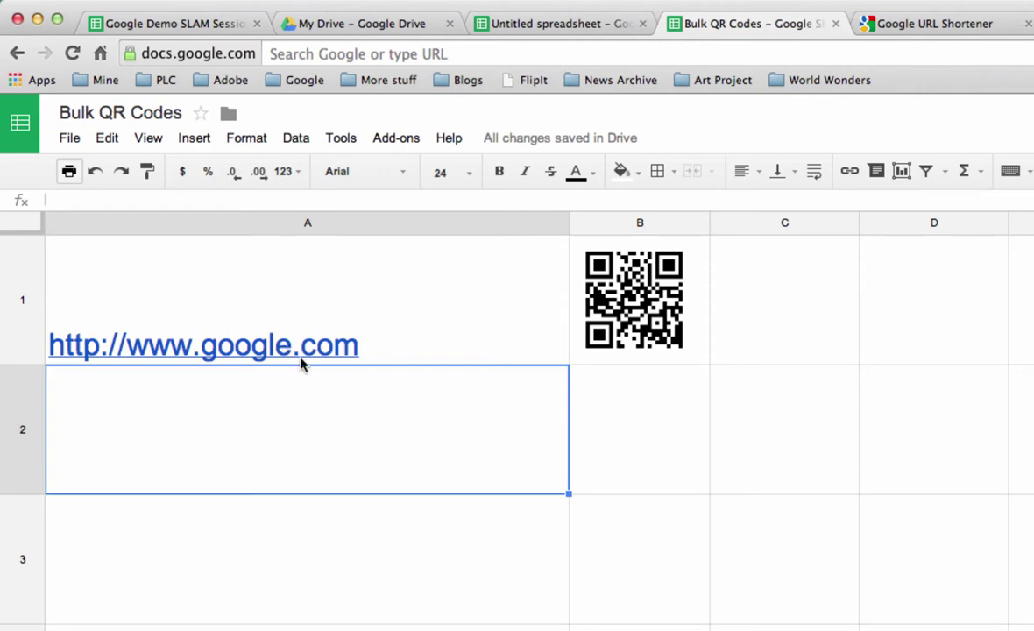
click(380, 325)
key(Delete)
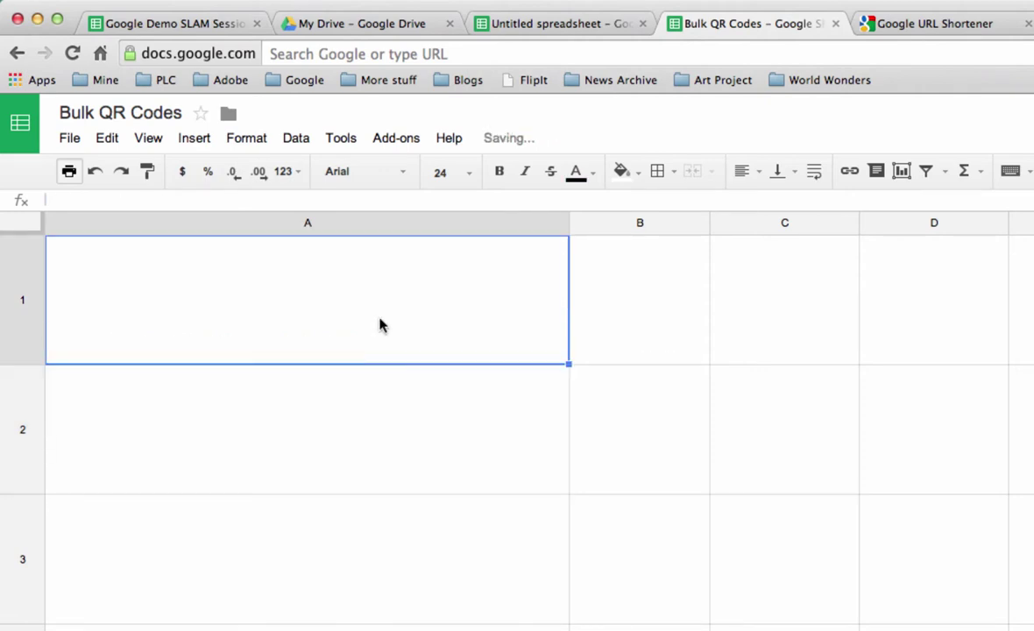
Select the ten Slam Session 9 G+ Profile links (E24:E33) in Google Demo SLAM Sessions.
click(579, 26)
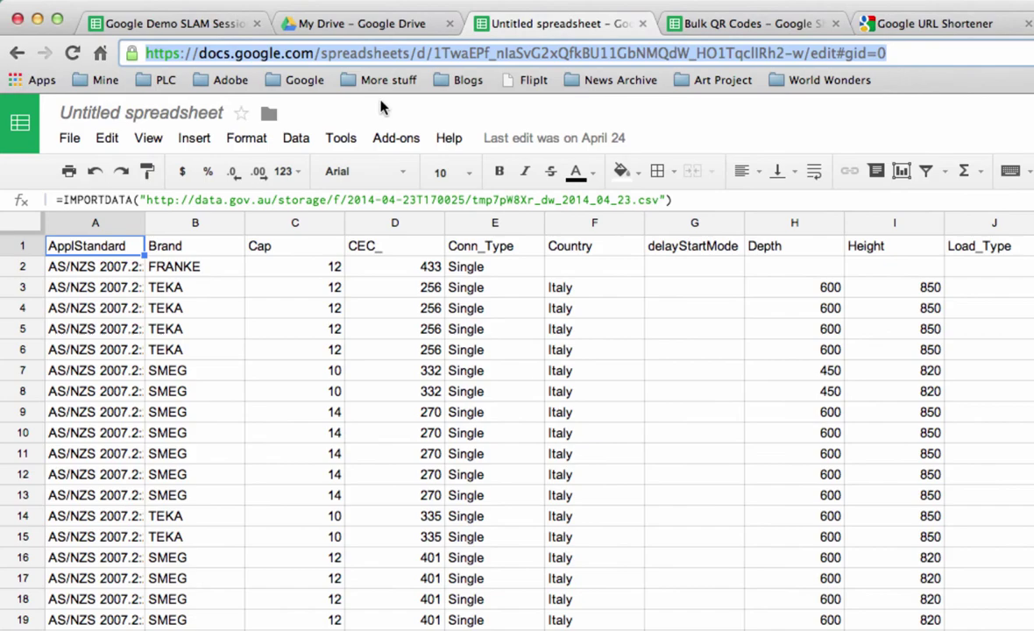
click(189, 21)
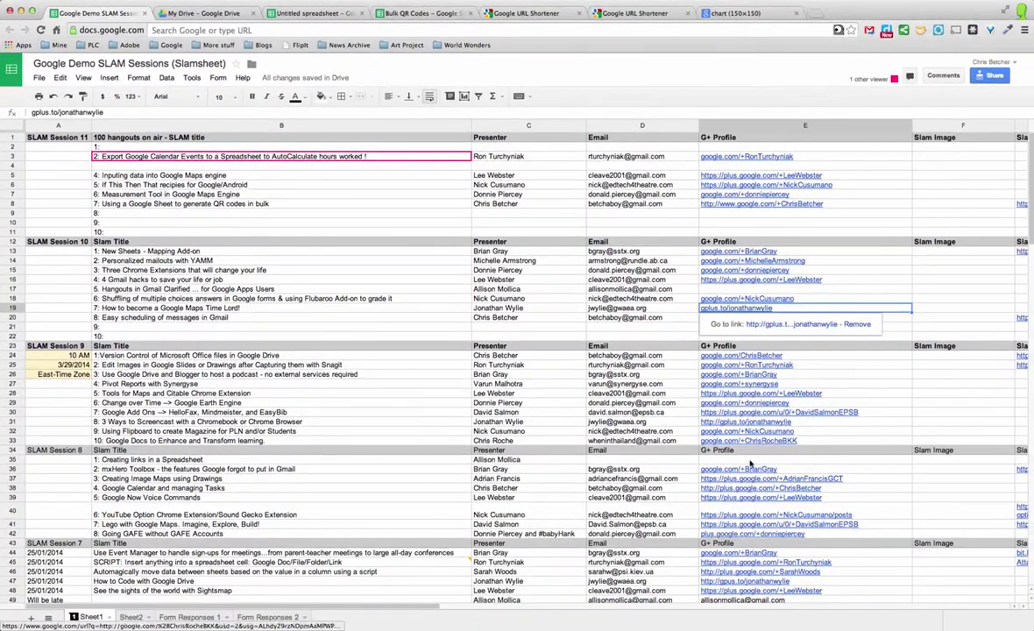
drag(744, 356, 845, 444)
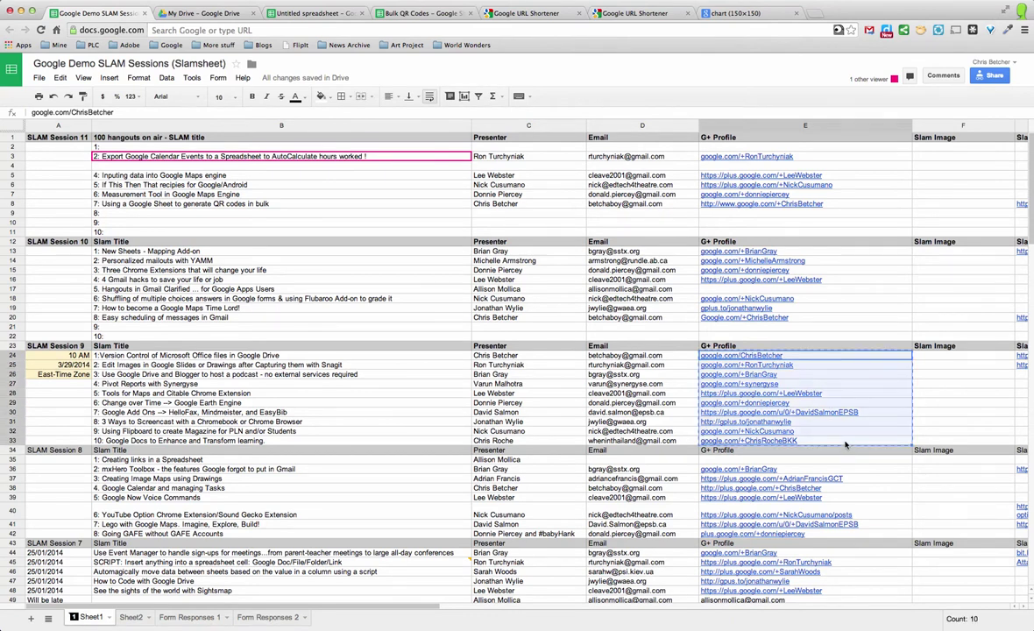
Paste the ten G+ profile links into column A of Bulk QR Codes, generating QR codes beside them.
click(421, 13)
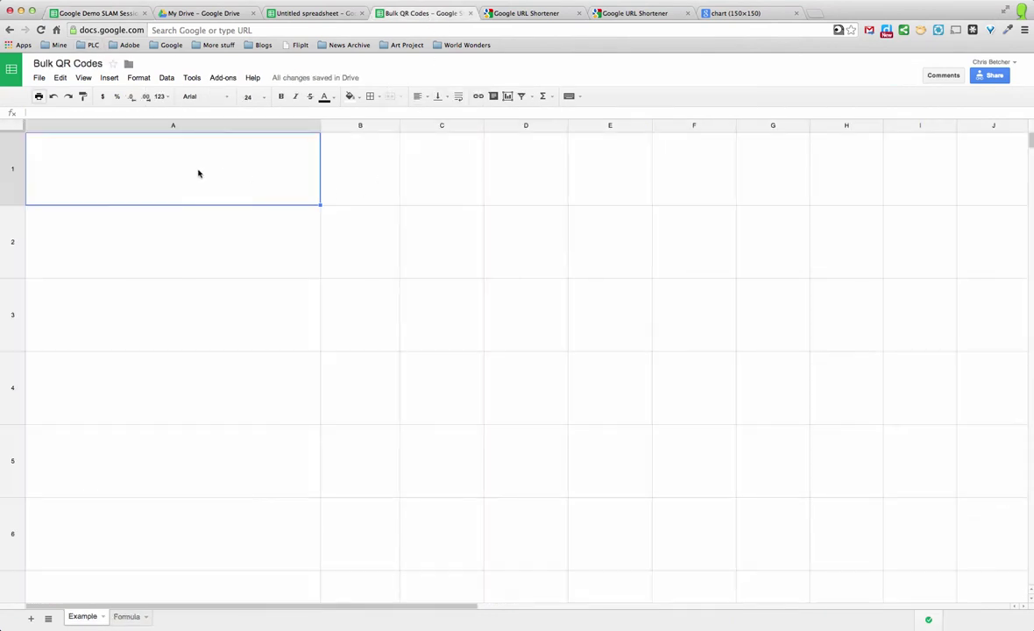
key(super+v)
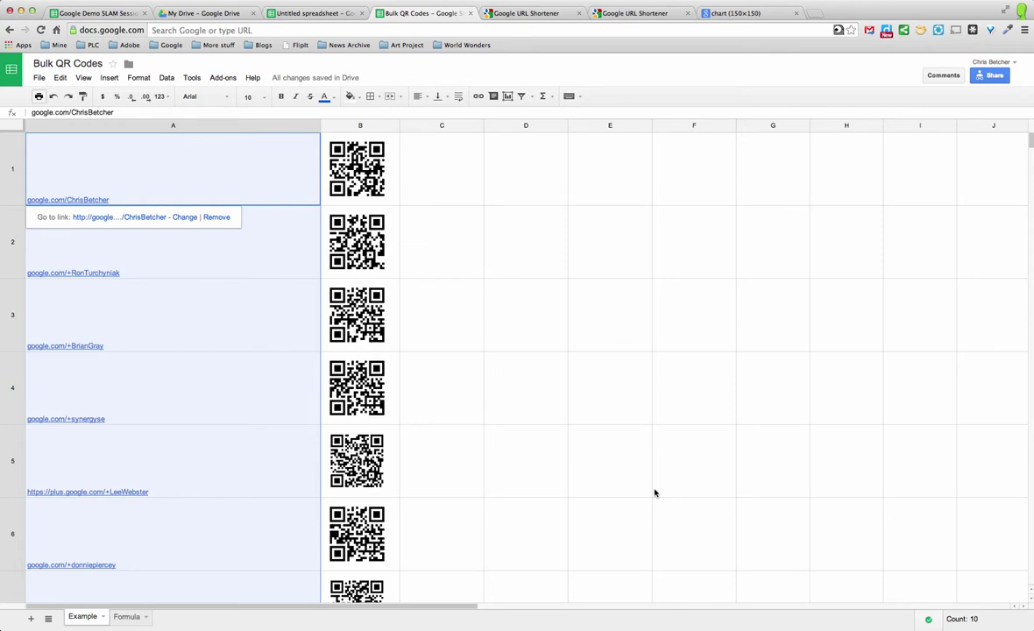
click(635, 14)
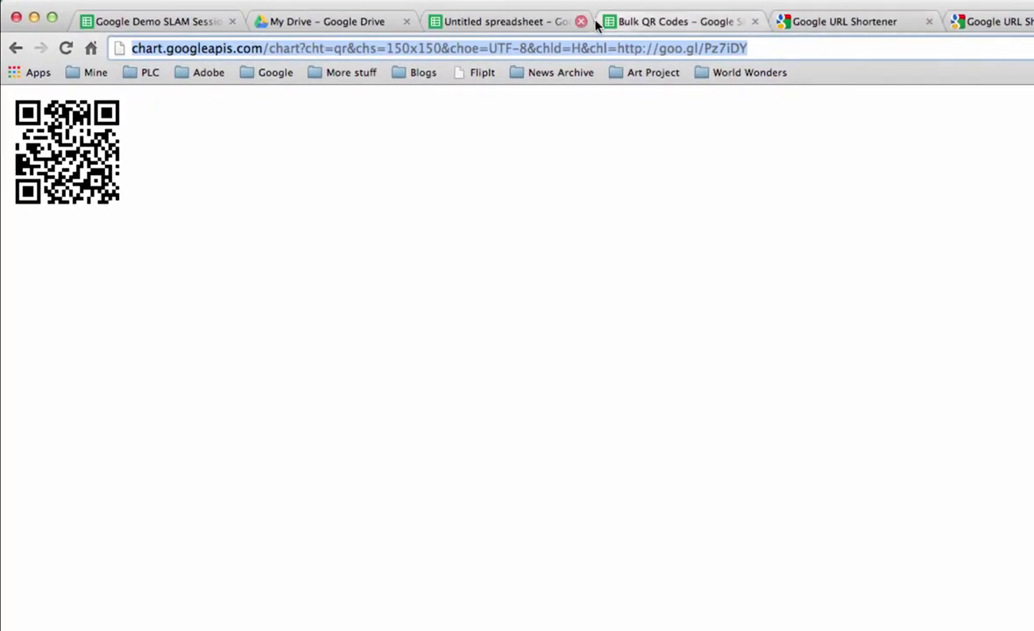
click(655, 35)
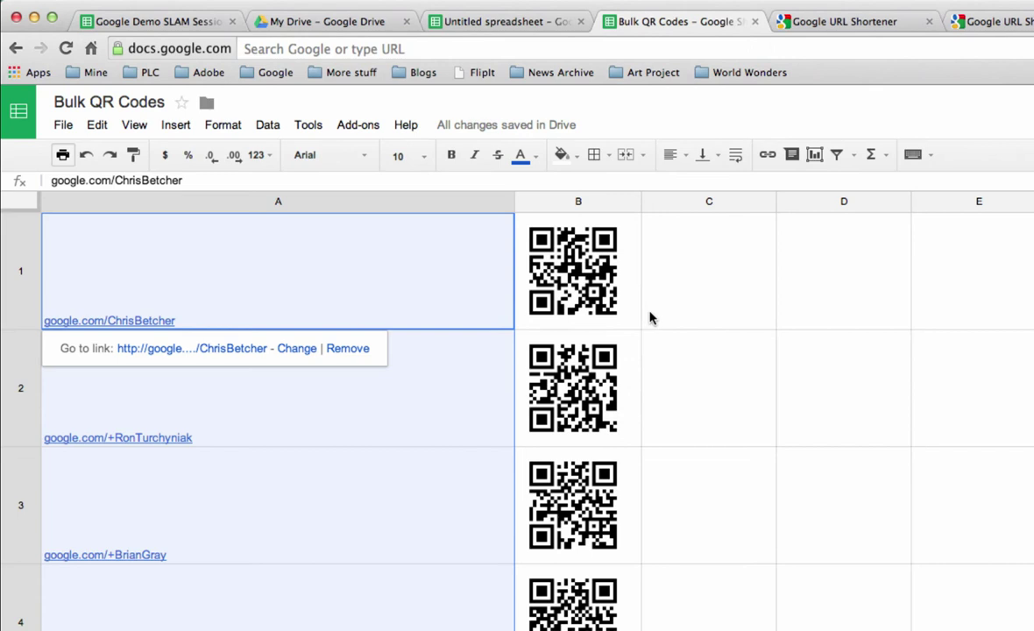
Inspect the image() chart formula that generates the QR code in cell B1.
click(557, 277)
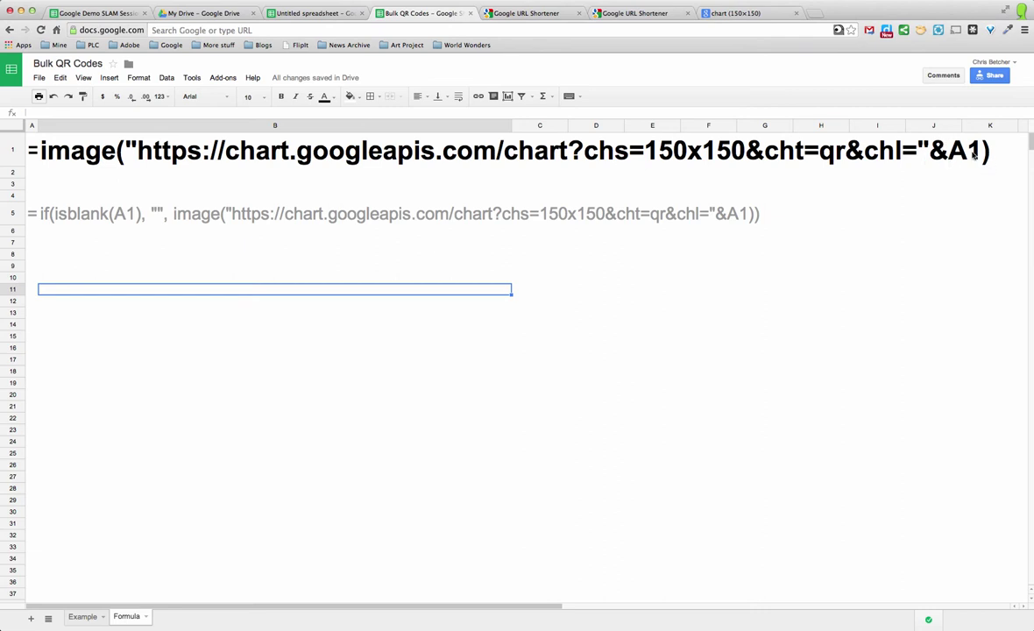
Switch to the Example sheet showing profile links with their 200x200 QR codes.
click(83, 616)
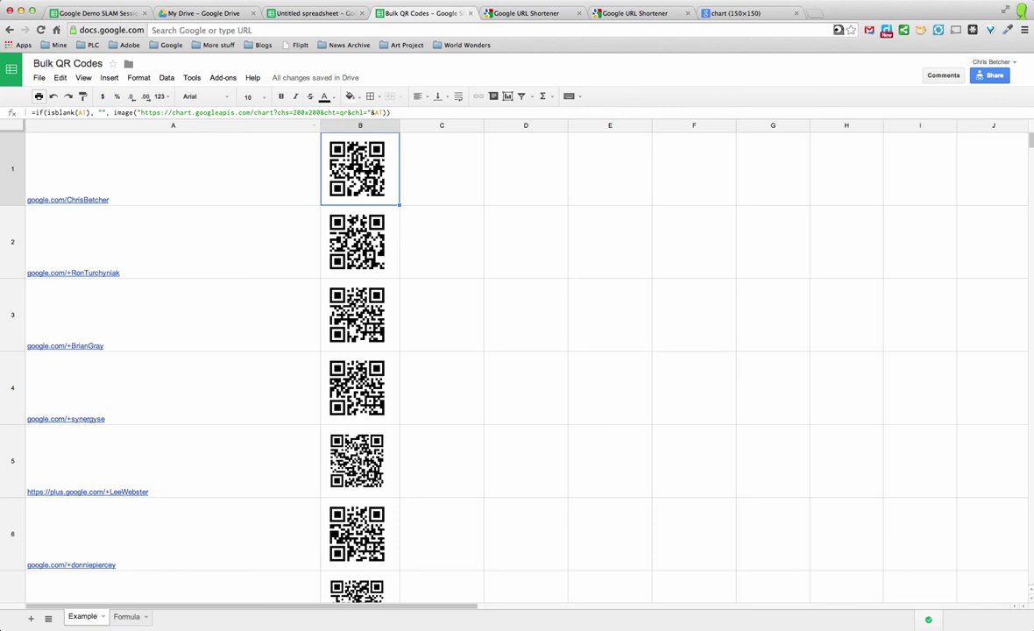
Return to the Formula sheet showing the =image formula and its isblank-wrapped version.
click(126, 617)
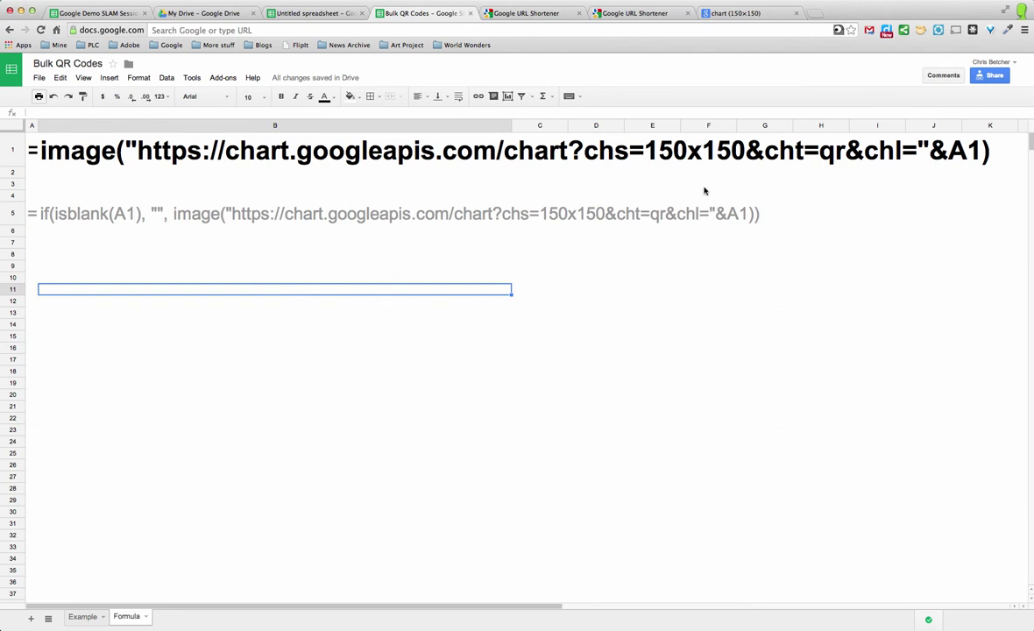
click(39, 223)
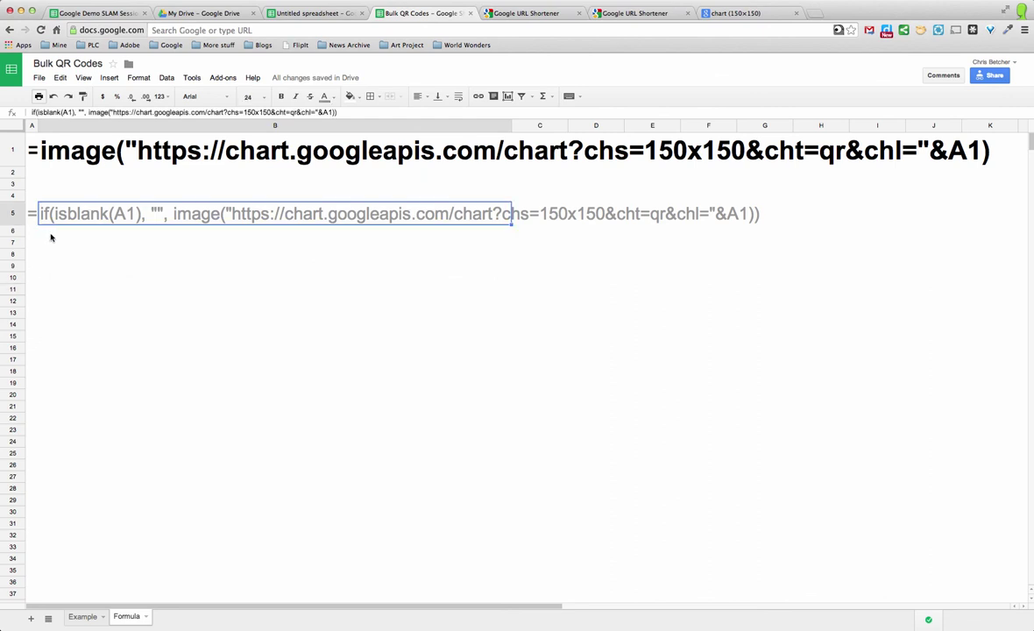
click(108, 277)
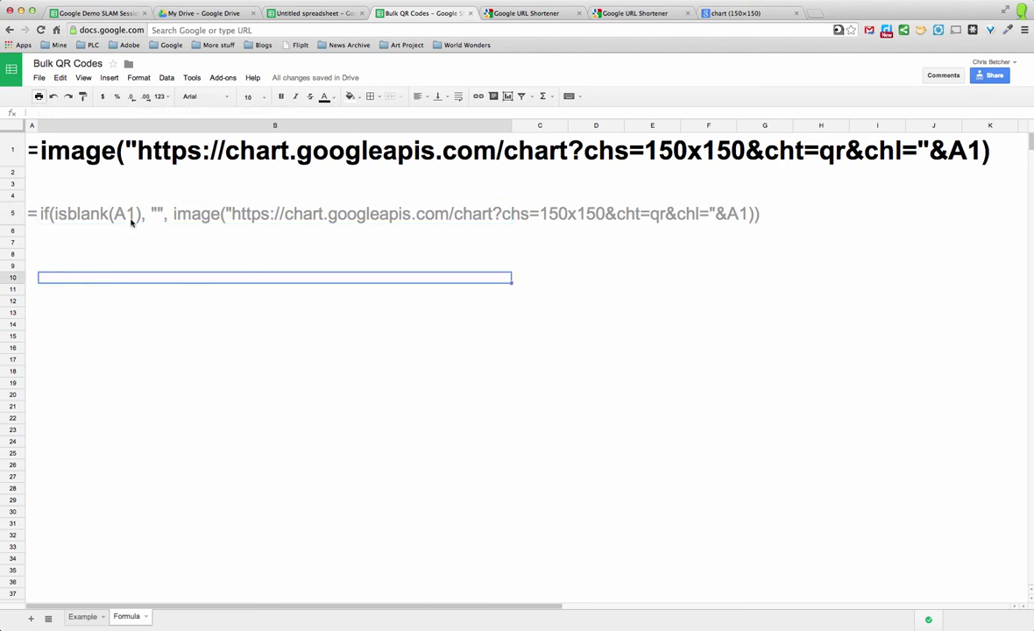